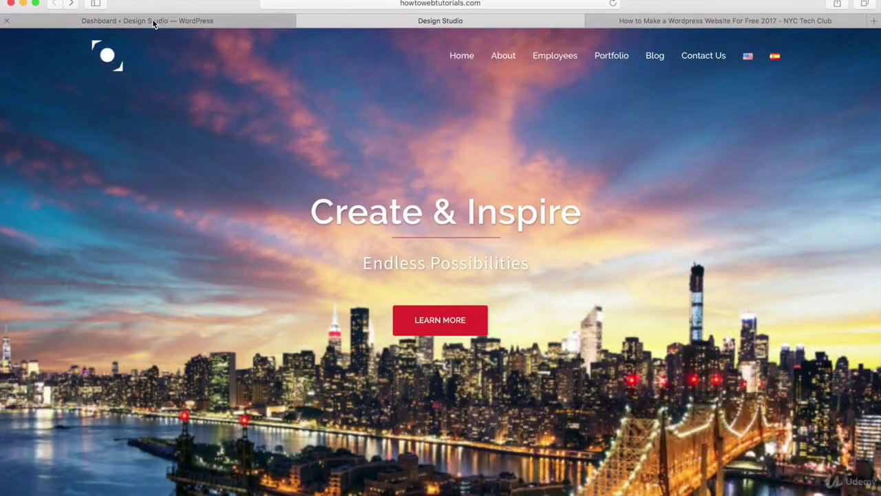
Open the site's menu editor from the WordPress dashboard and create a menu named "Header Menu"
left_click(153, 22)
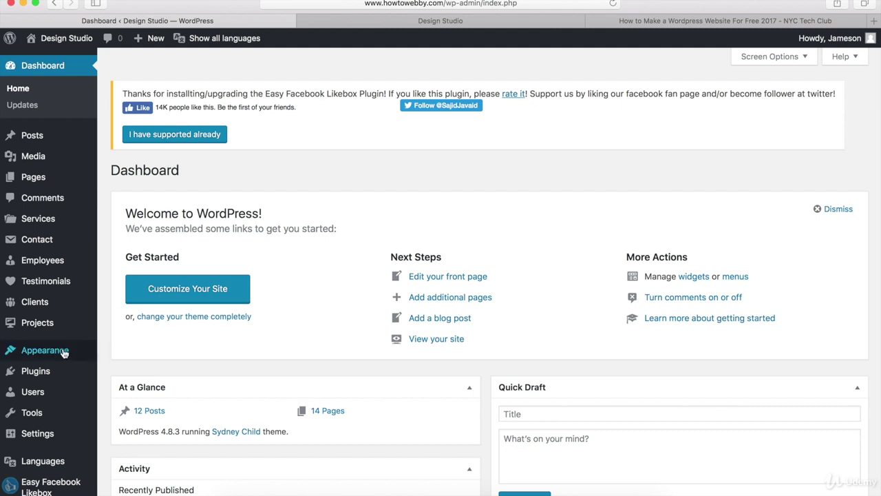
mouse_move(58, 353)
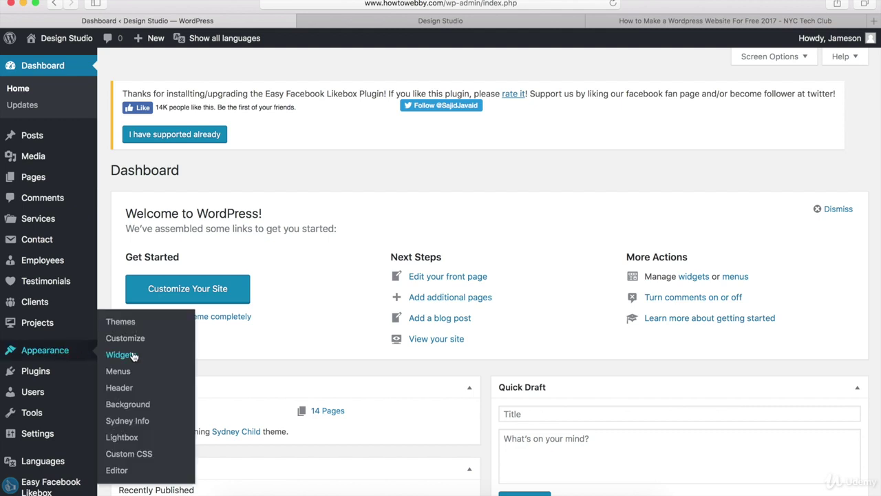
left_click(118, 373)
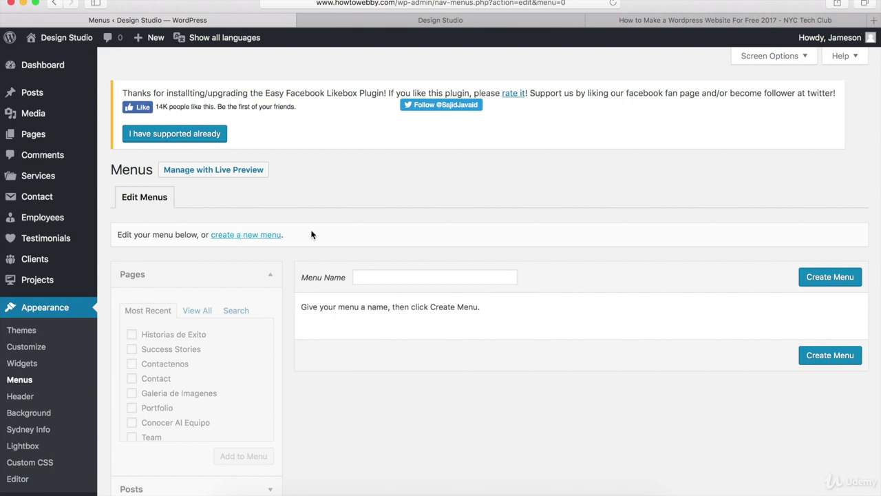
left_click(368, 278)
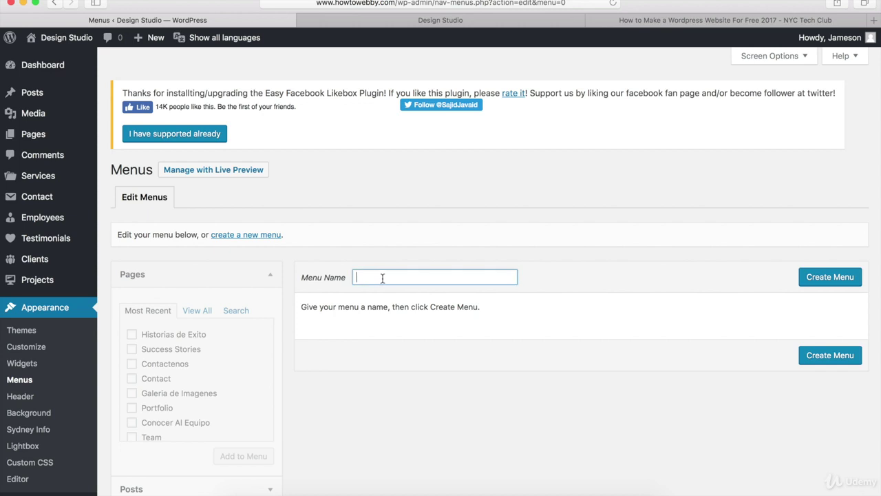
type("Header Menu")
left_click(834, 278)
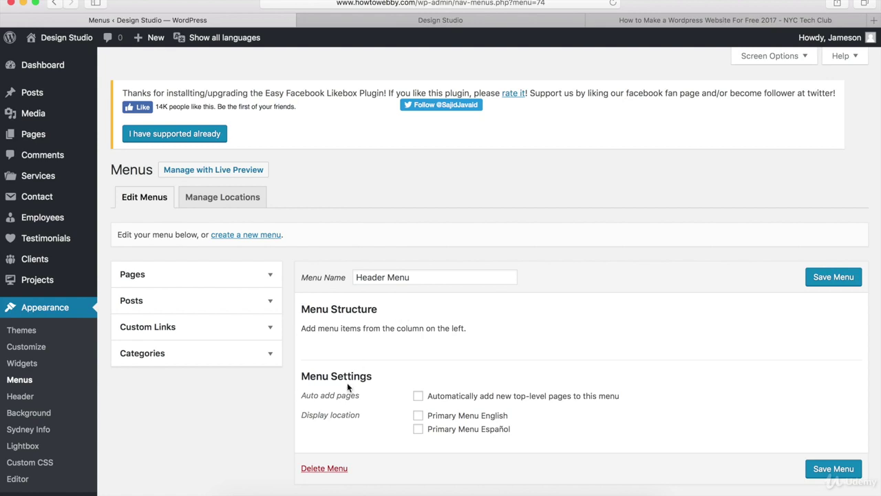
Add the Homepage, About, Portfolio, Team, Blog and Contact pages to Header Menu
left_click(229, 274)
scroll(302, 296, "down", 4)
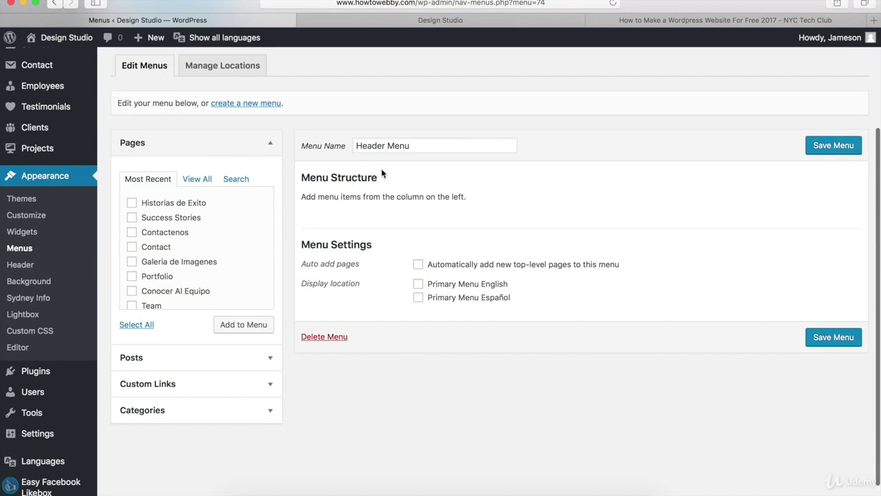
left_click(157, 390)
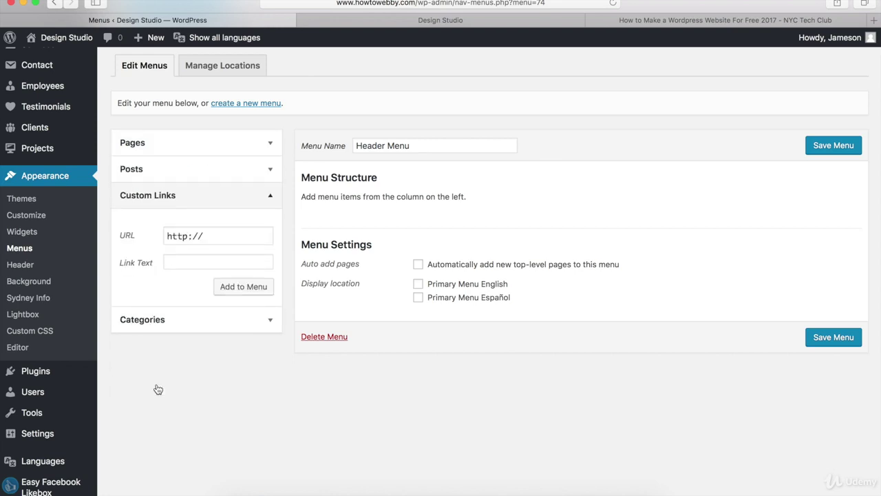
left_click(223, 144)
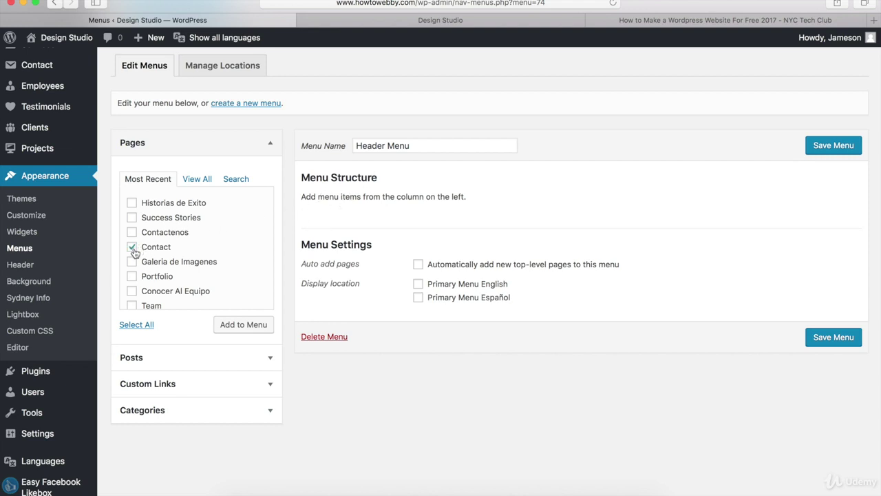
left_click(132, 276)
scroll(157, 259, "down", 1)
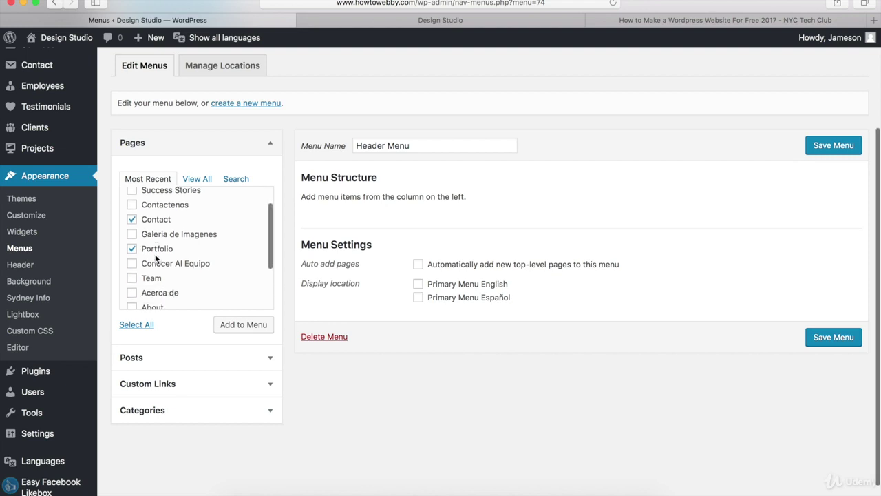
left_click(131, 274)
left_click(133, 305)
scroll(167, 245, "down", 3)
left_click(137, 266)
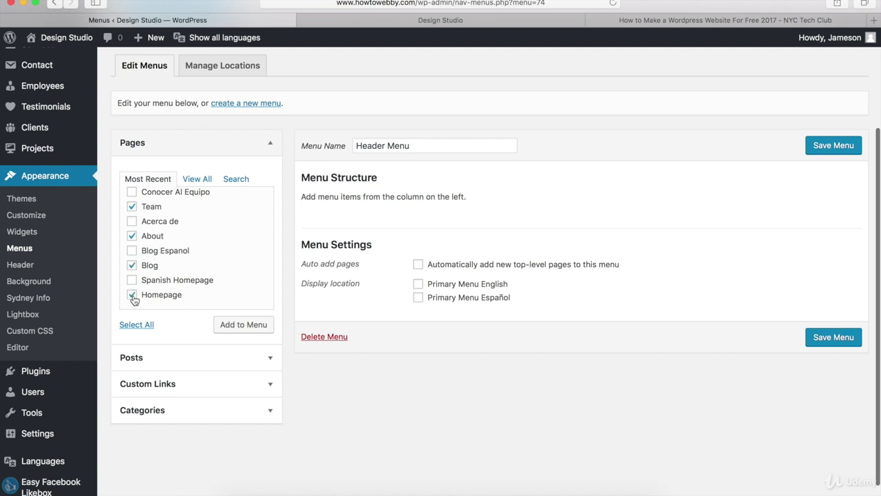
left_click(240, 327)
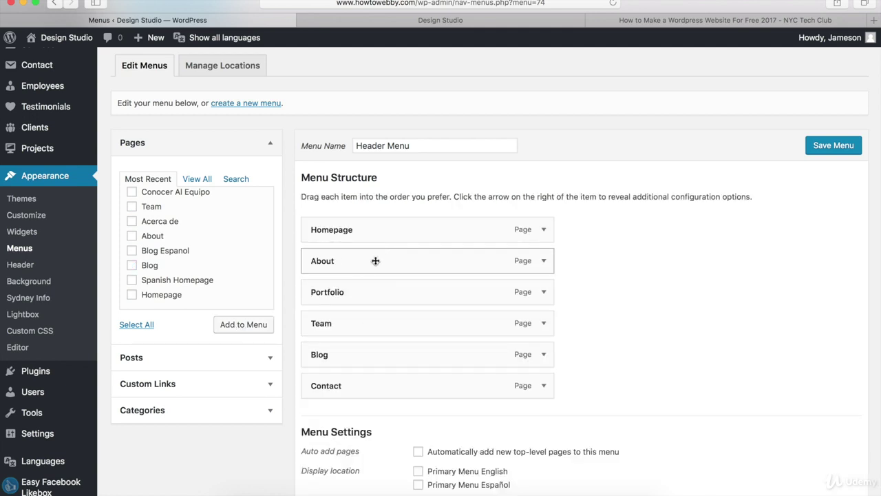
Try nesting the About item under Homepage as a sub item, and return it to the top level
mouse_move(375, 261)
left_mouse_down()
mouse_move(426, 221)
mouse_move(373, 252)
mouse_move(370, 264)
left_mouse_up()
left_click_drag(371, 264, 398, 266)
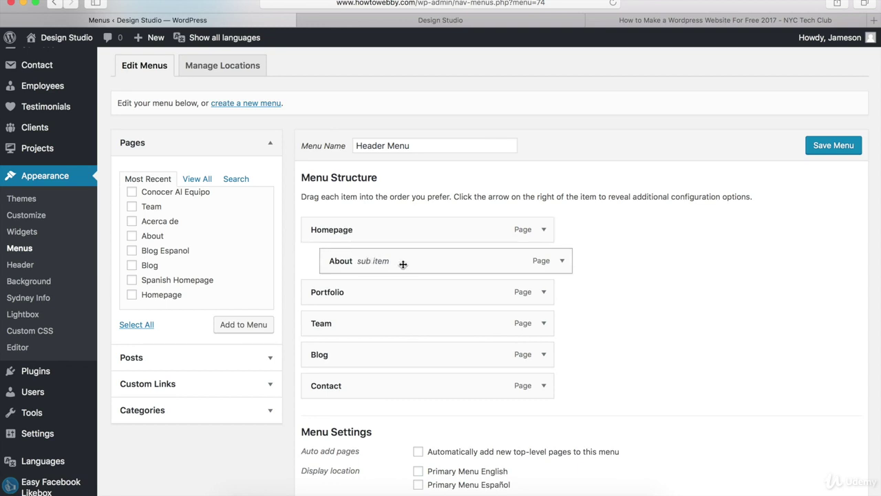
left_click_drag(427, 265, 413, 264)
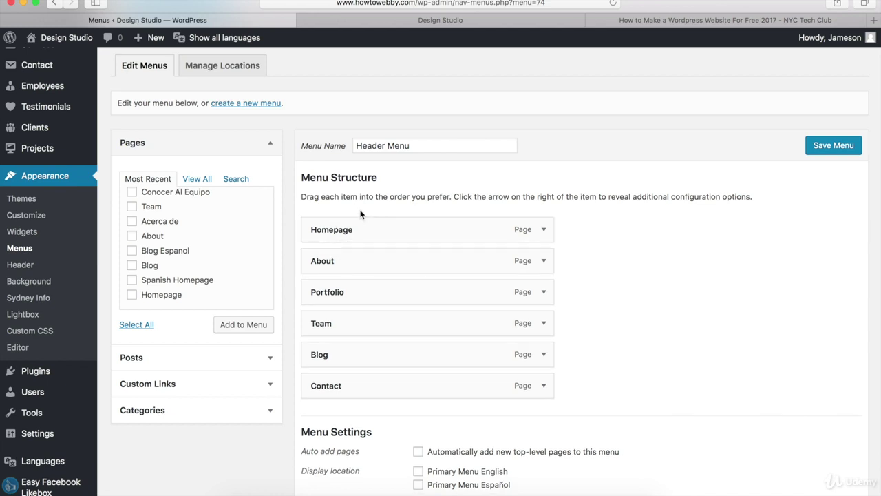
Change the Homepage item's navigation label to "Home"
left_click(544, 231)
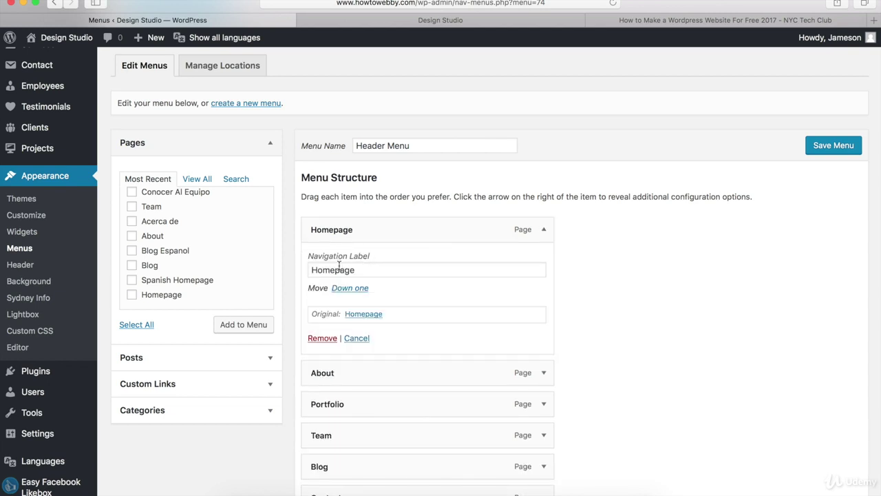
left_click_drag(333, 270, 360, 269)
key("BackSpace")
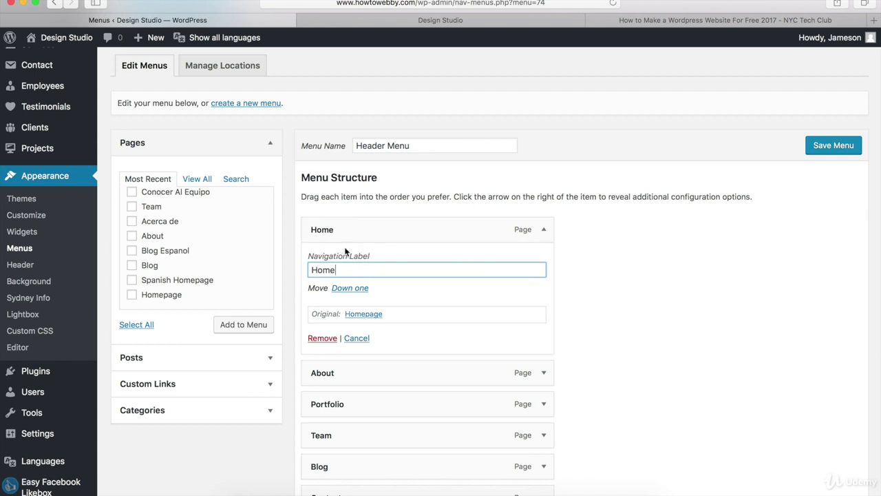
left_click(544, 231)
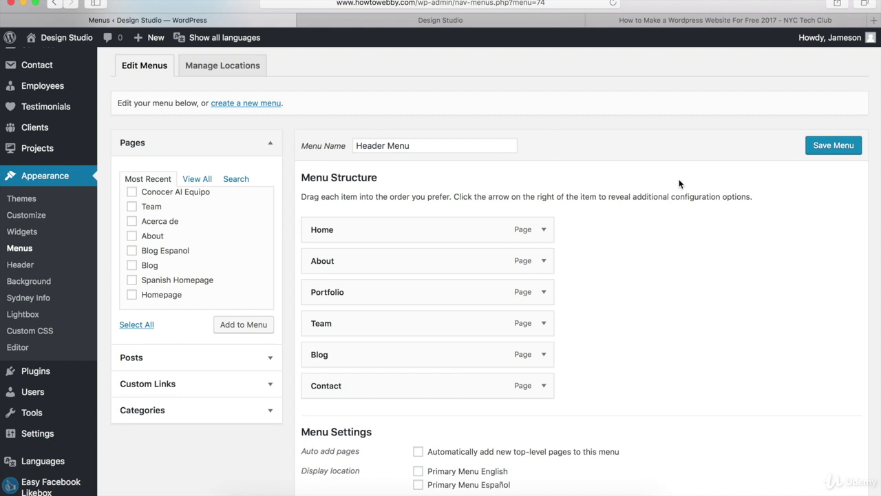
Enable the Language switcher box for the menu editor and add the Language switcher item to Header Menu
scroll(647, 172, "up", 3)
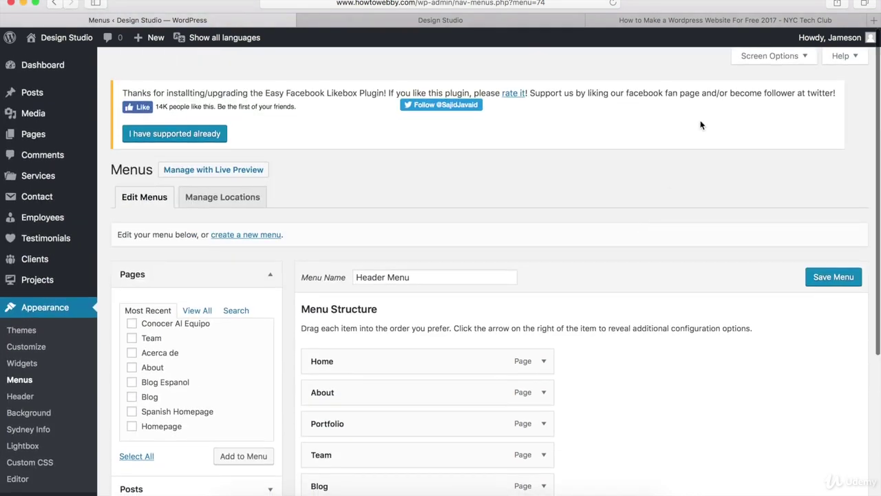
left_click(759, 59)
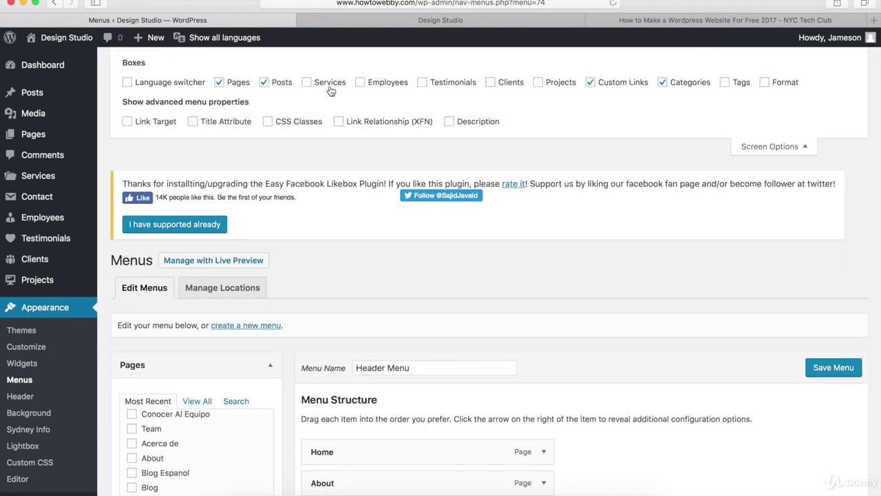
left_click(127, 83)
scroll(138, 248, "down", 5)
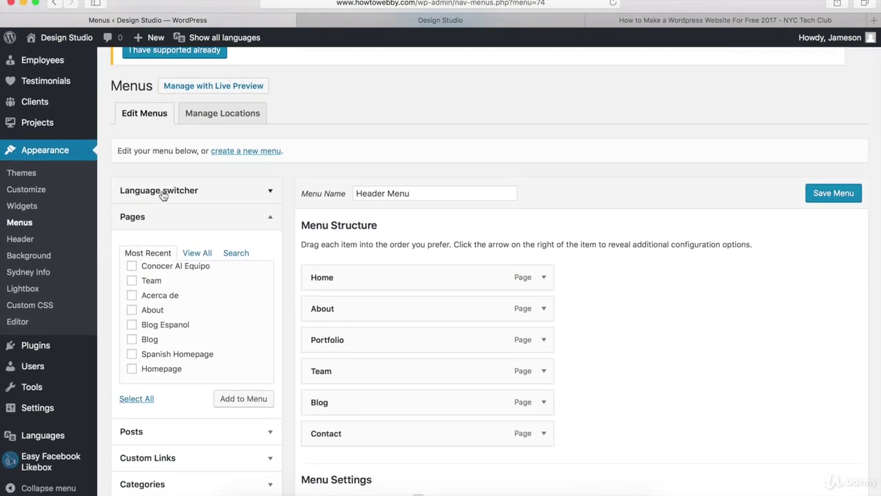
left_click(192, 195)
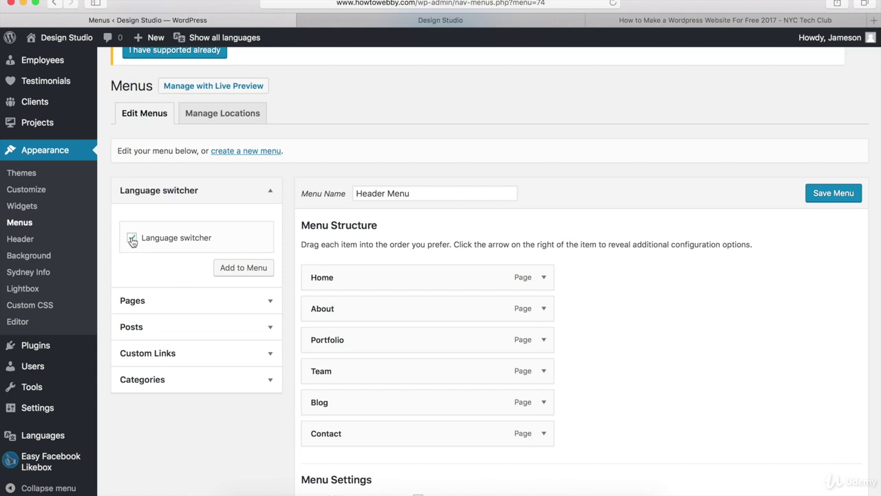
left_click(240, 271)
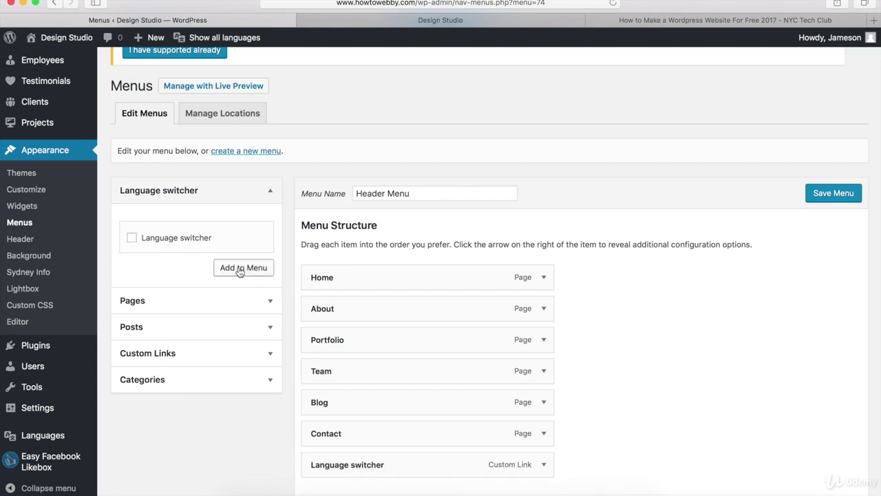
Set the Language switcher item to display only flags, and save Header Menu with the Primary Menu English display location
scroll(411, 347, "down", 4)
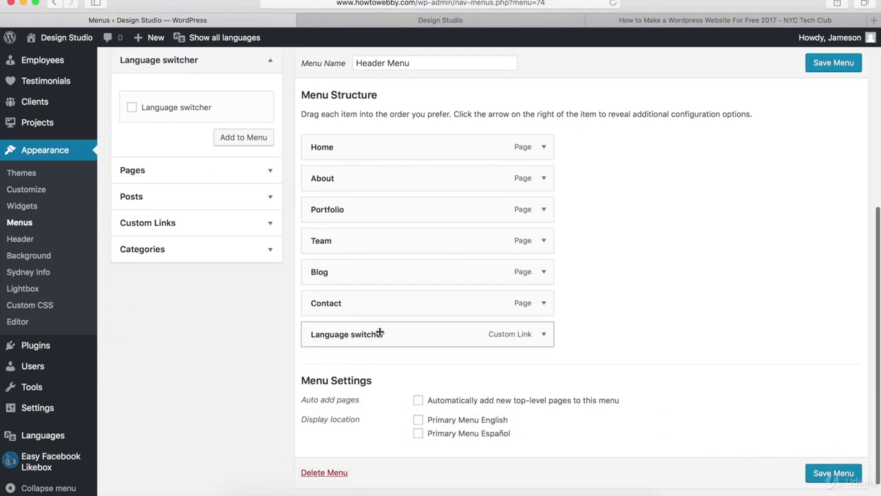
left_click(544, 337)
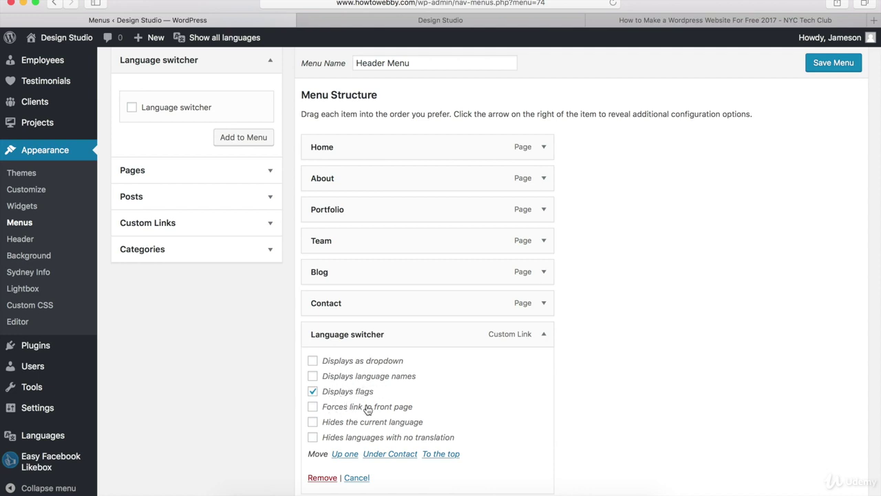
left_click(543, 335)
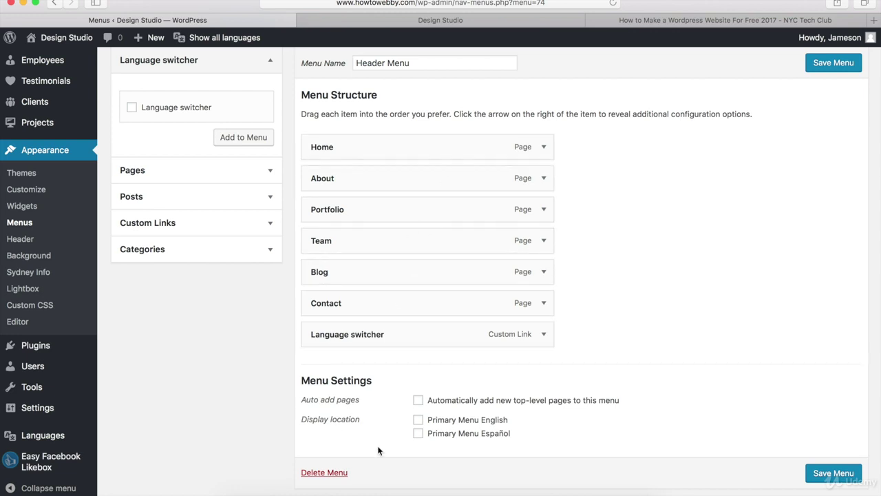
left_click(418, 421)
left_click(827, 472)
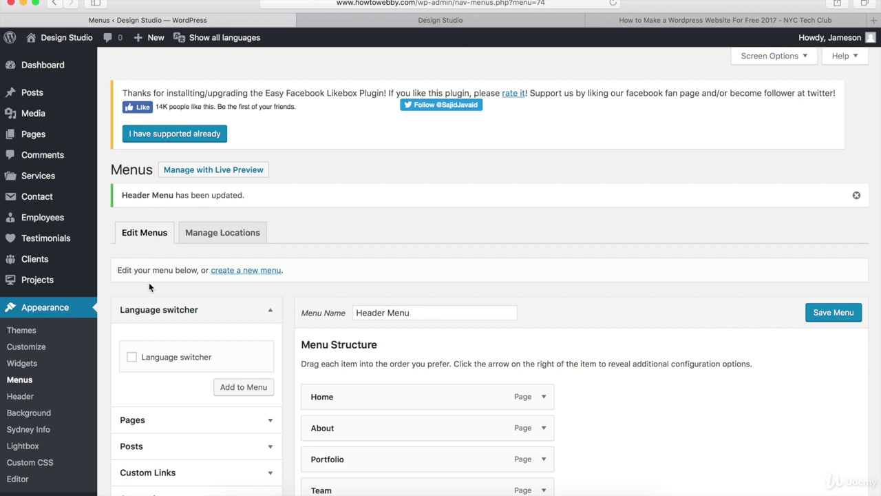
Create a second menu named "Header Menu #2"
left_click(243, 271)
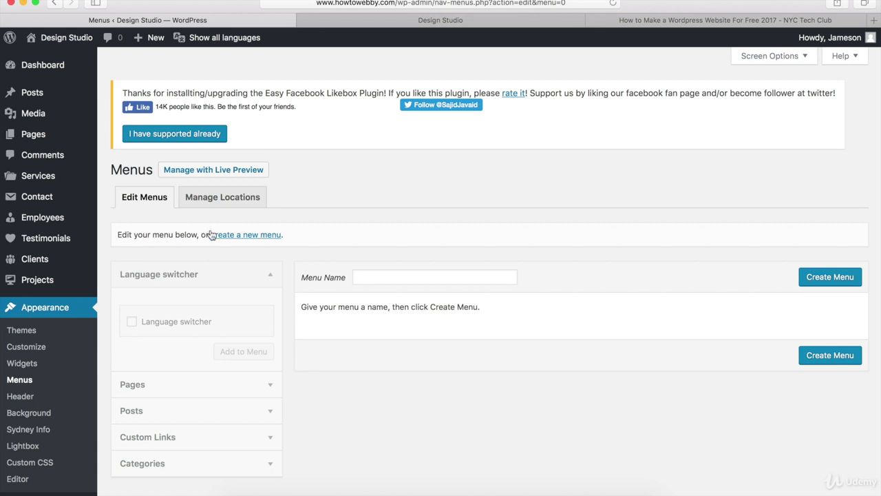
left_click(390, 279)
type("Header Menu #2")
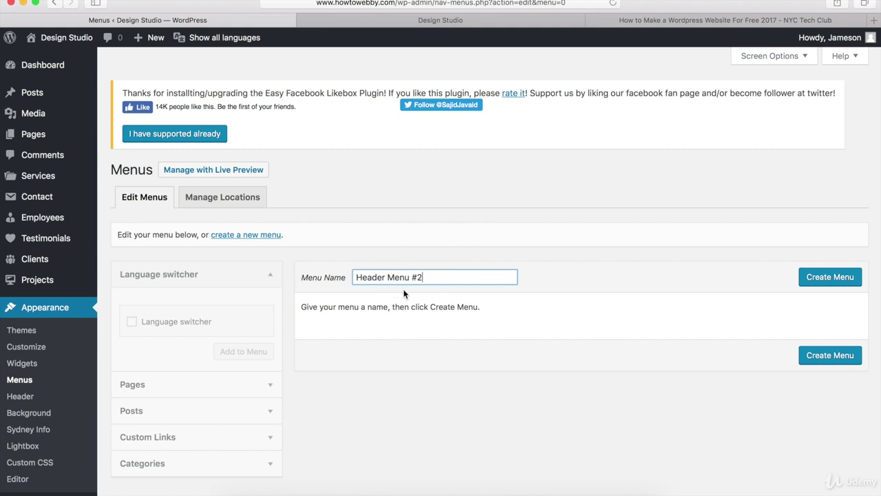
left_click(830, 277)
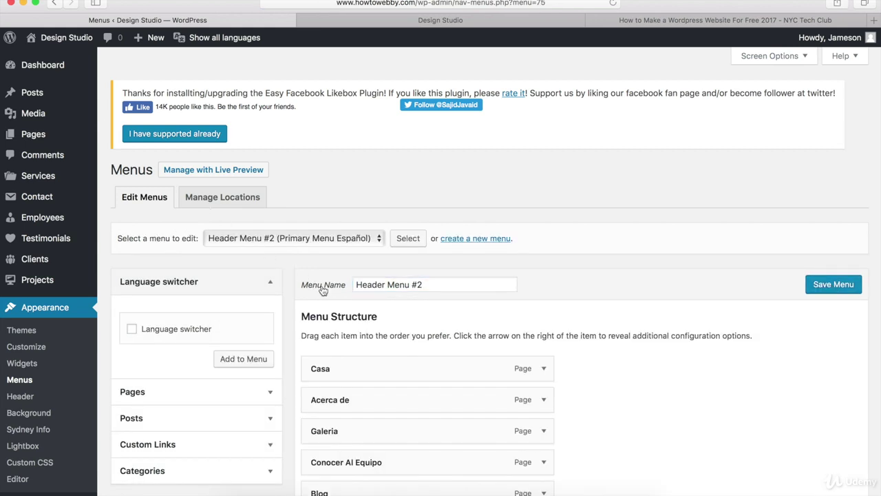
Review the pages available for Header Menu #2 and the Casa item's navigation label and original page
scroll(298, 314, "down", 5)
left_click(253, 182)
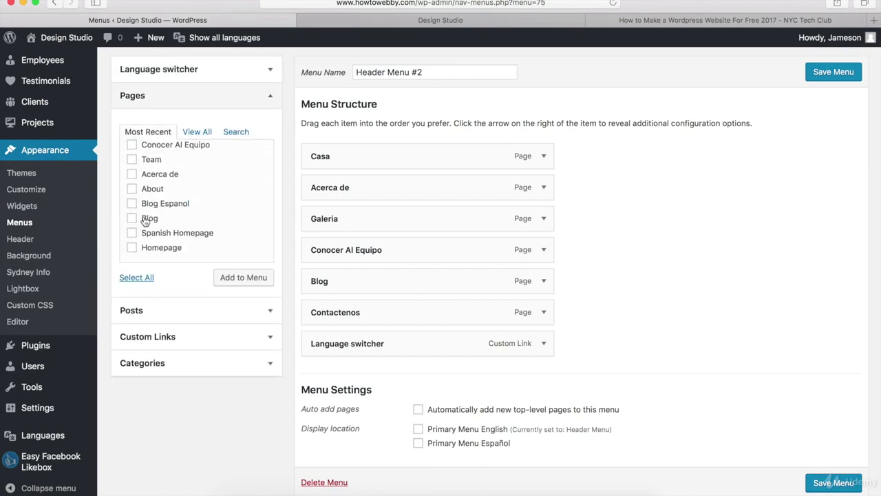
scroll(144, 210, "up", 3)
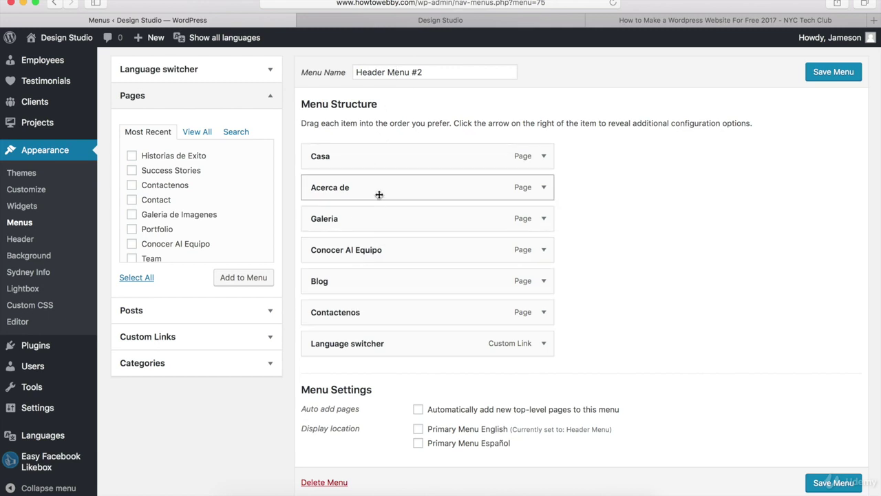
left_click(544, 157)
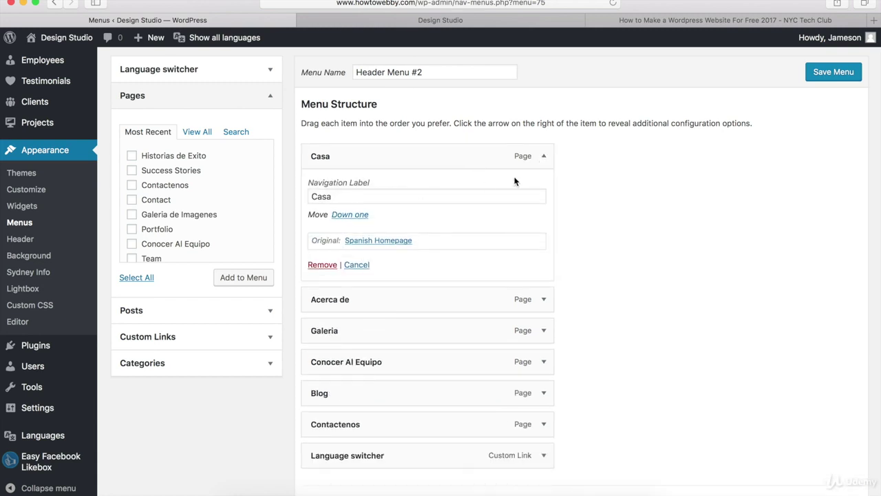
left_click(544, 157)
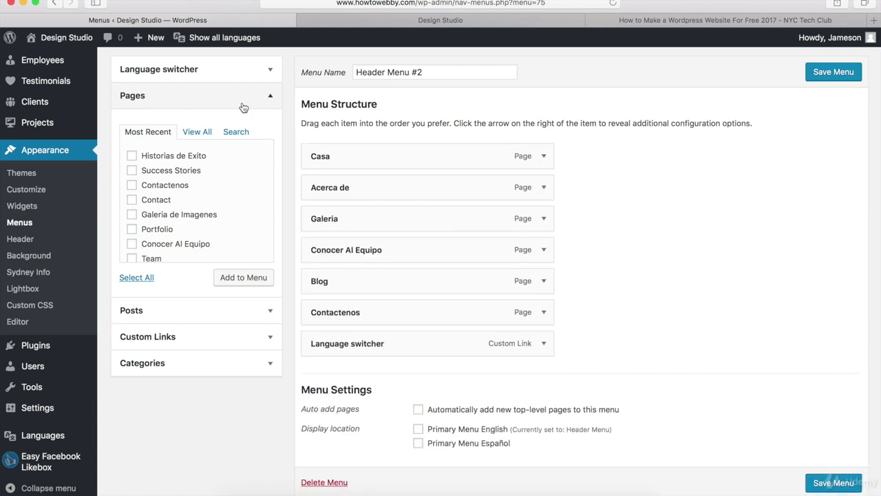
Check the Language switcher item's display options in Header Menu #2 and assign the menu to Primary Menu Español
left_click(269, 72)
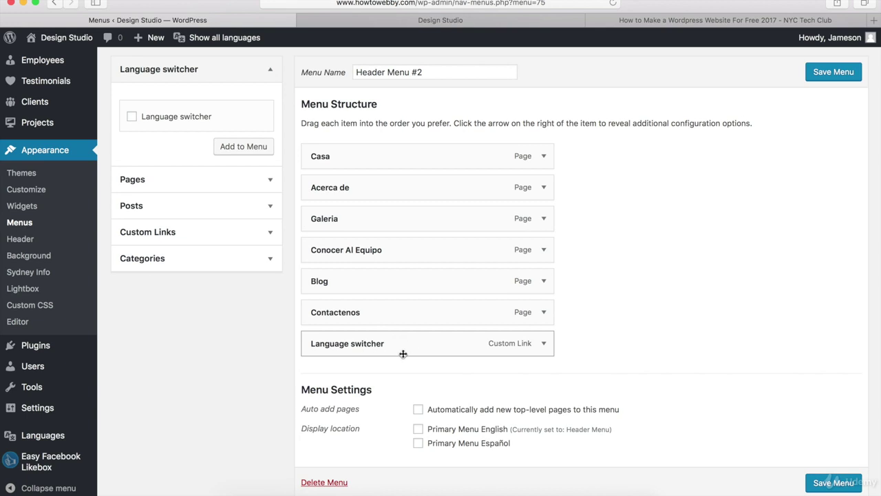
left_click(544, 346)
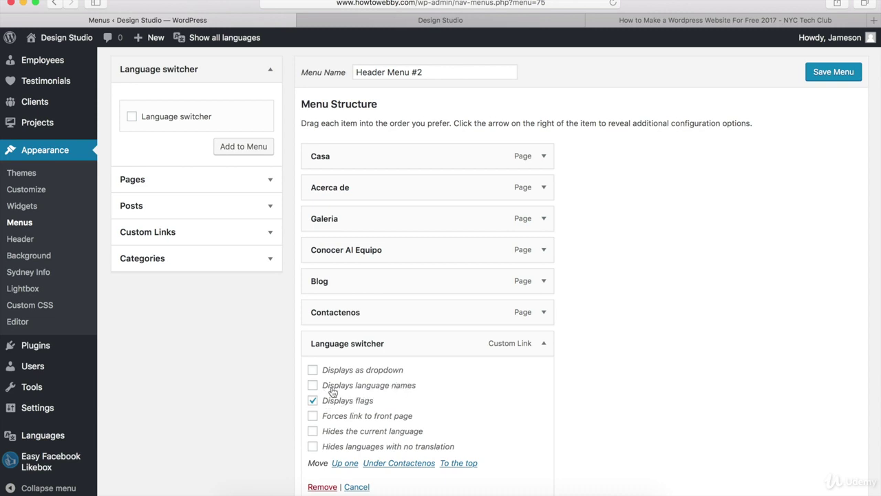
left_click(544, 343)
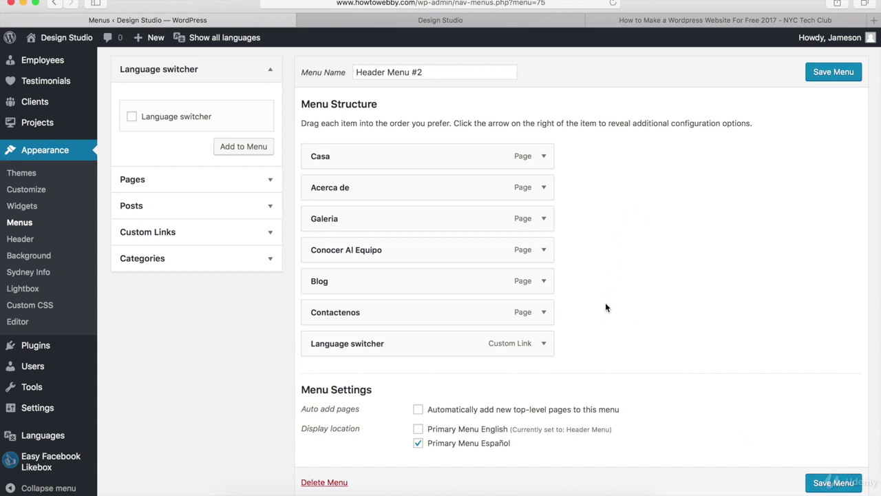
Save Header Menu #2, and open the live Design Studio site to examine its English header menu and home page
left_click(834, 483)
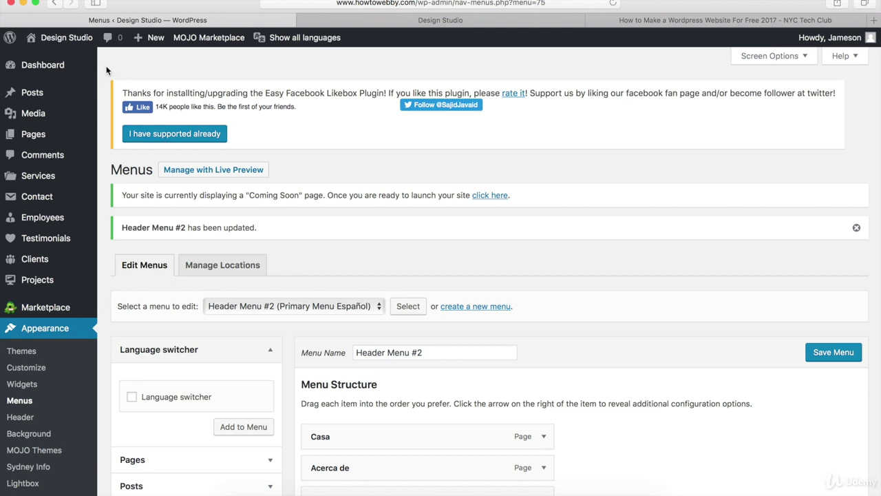
mouse_move(69, 38)
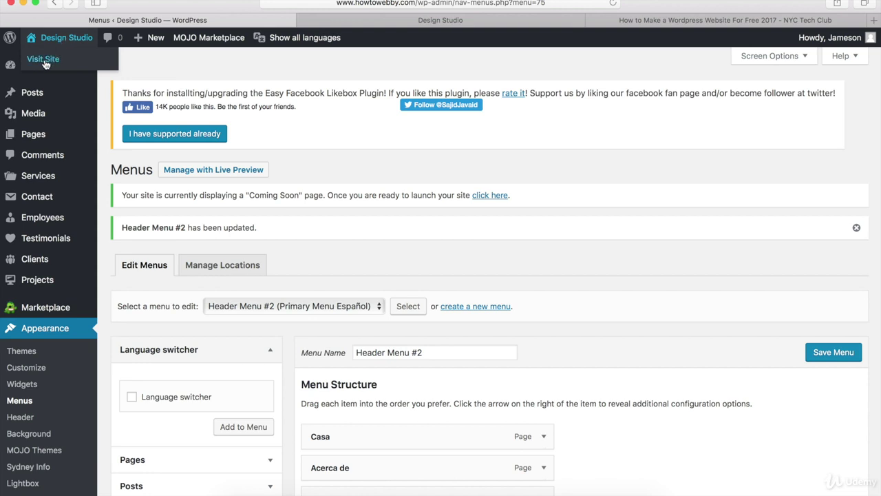
left_click(44, 61)
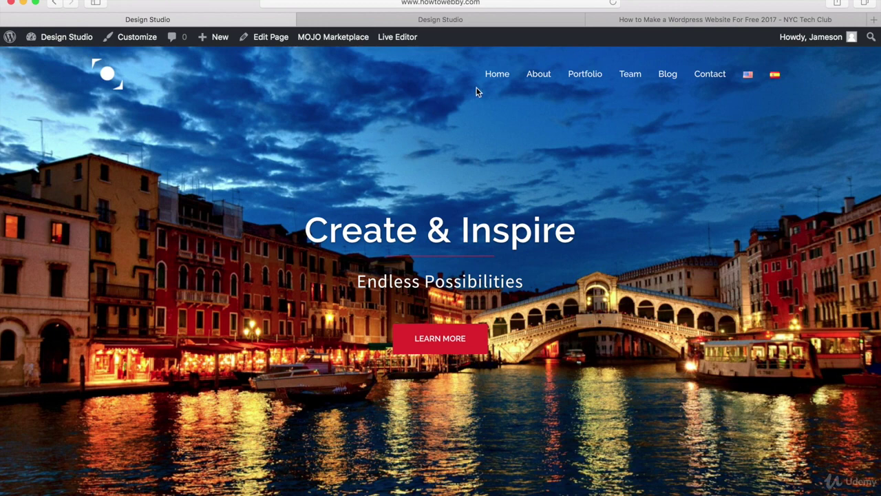
scroll(504, 85, "down", 5)
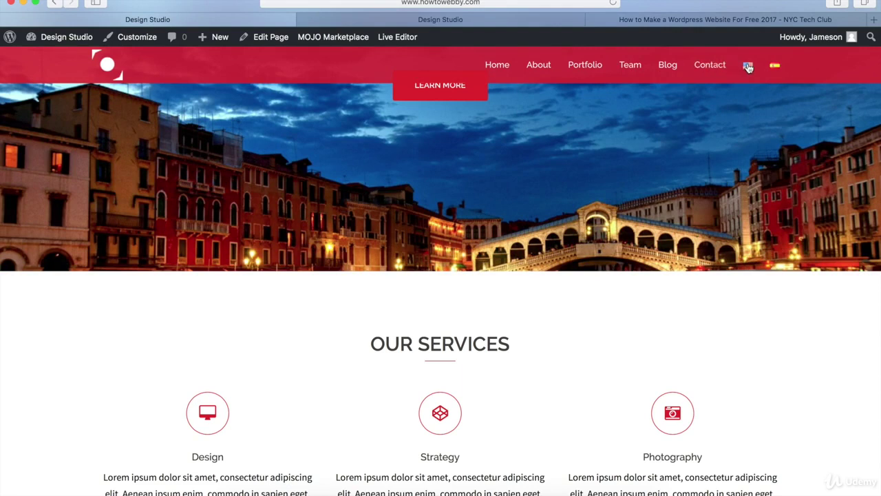
Switch the live site to Spanish with the flag switcher to examine its header and services section, and switch back to English
left_click(776, 67)
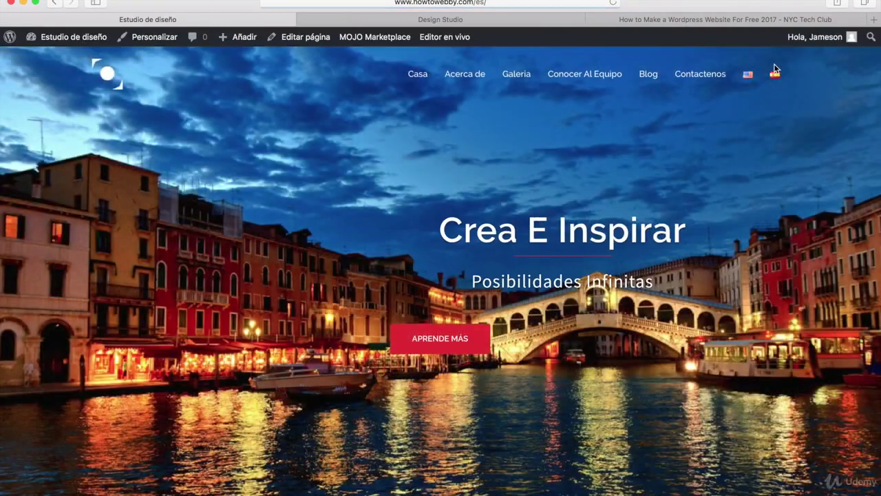
scroll(311, 164, "down", 5)
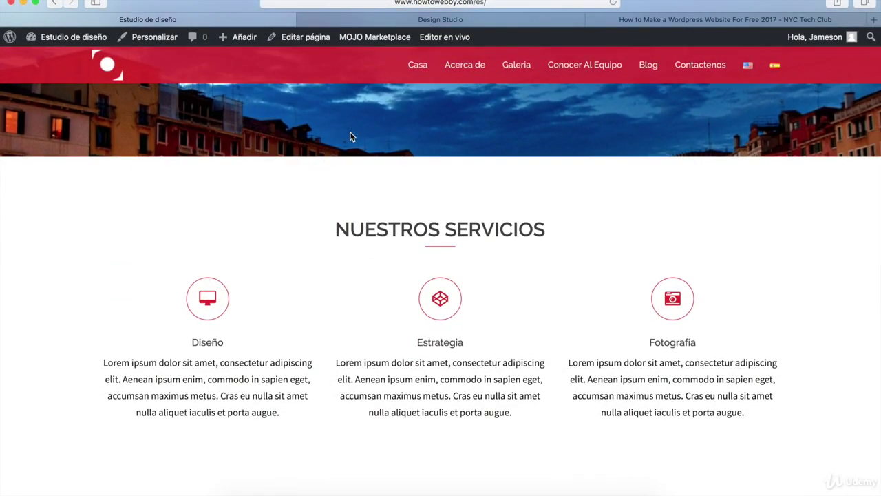
left_click(746, 65)
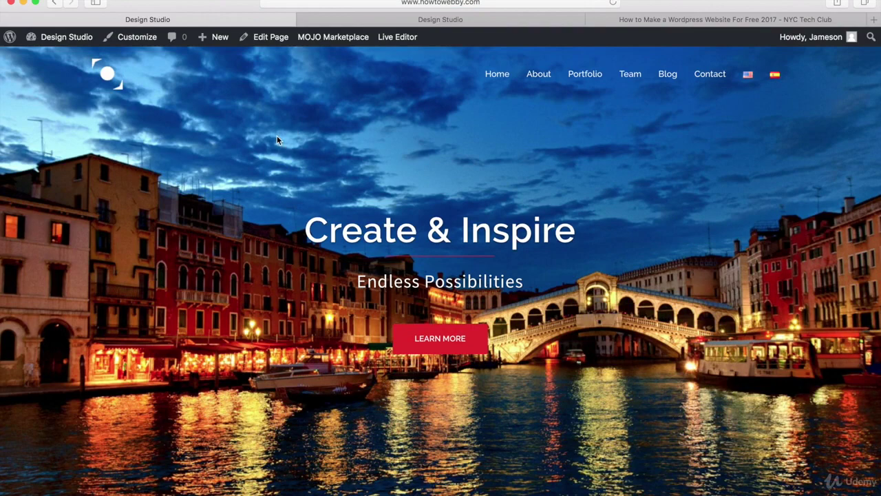
scroll(277, 141, "down", 10)
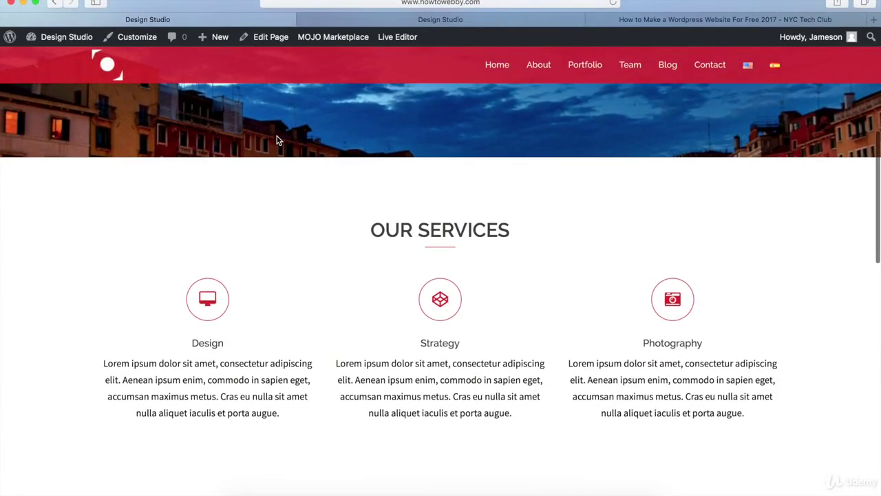